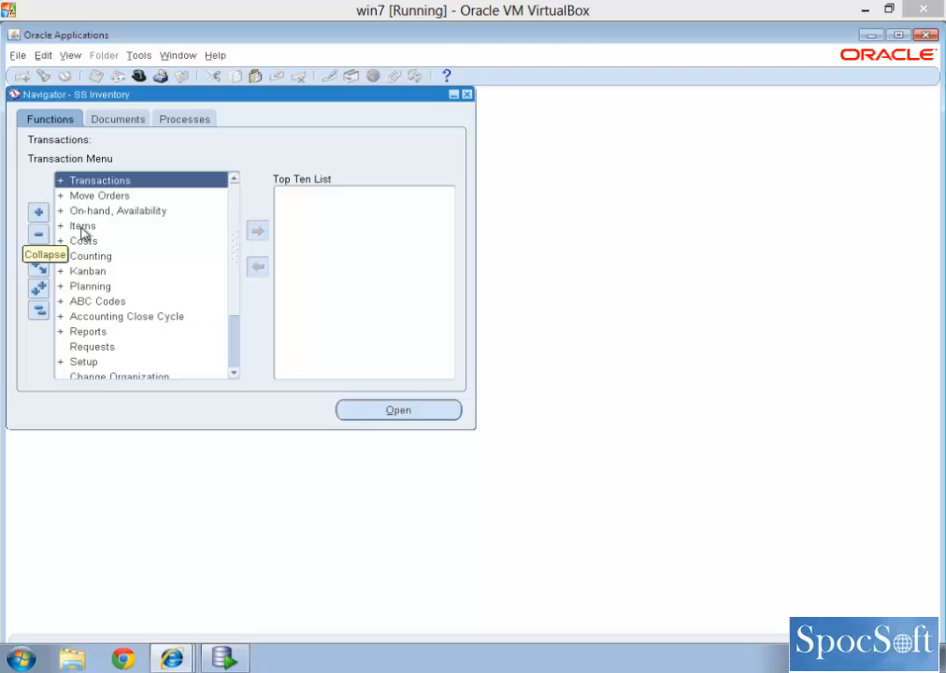
Step: Open the Find Item Templates form from the inventory setup for items
double_click(95, 370)
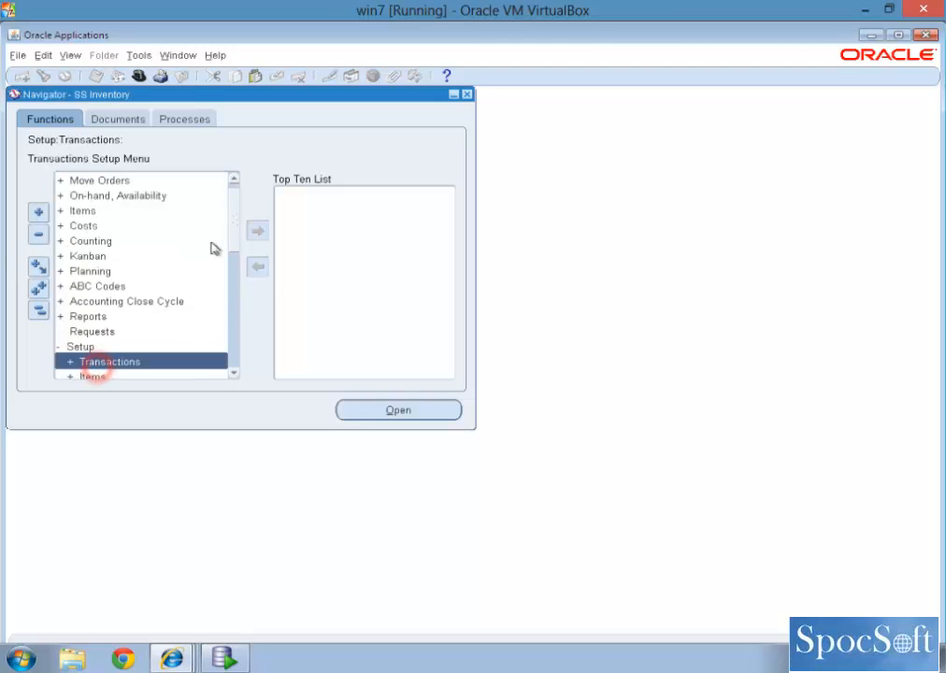
click(235, 227)
click(121, 287)
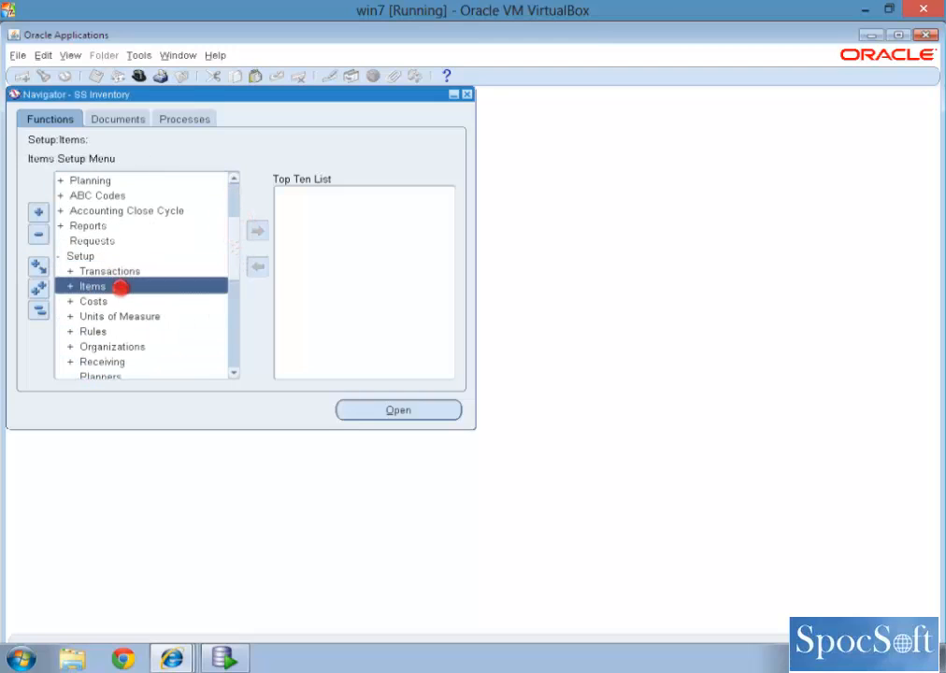
double_click(121, 286)
click(237, 221)
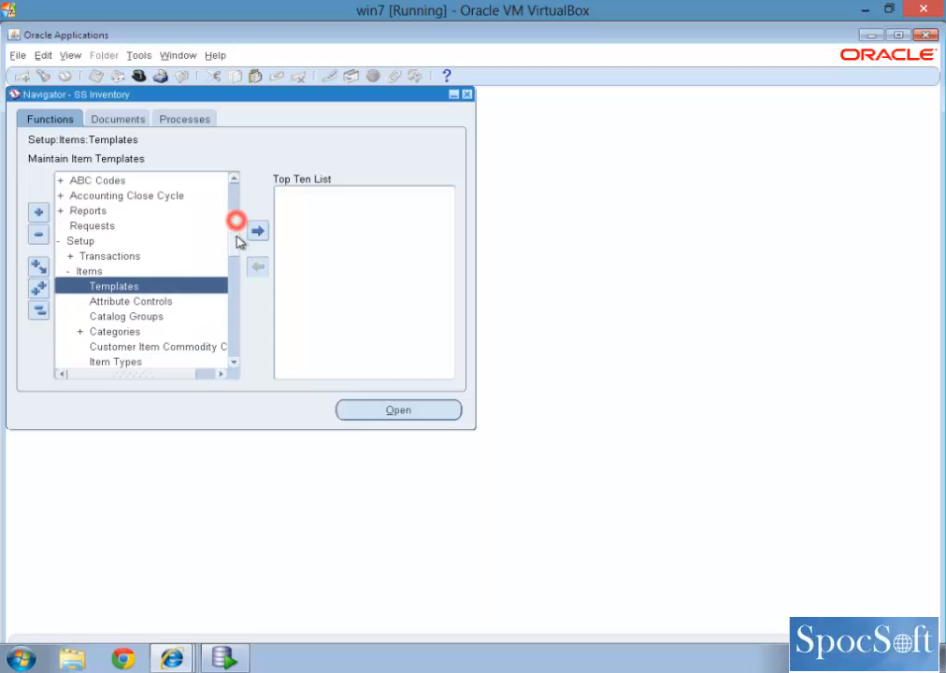
double_click(140, 290)
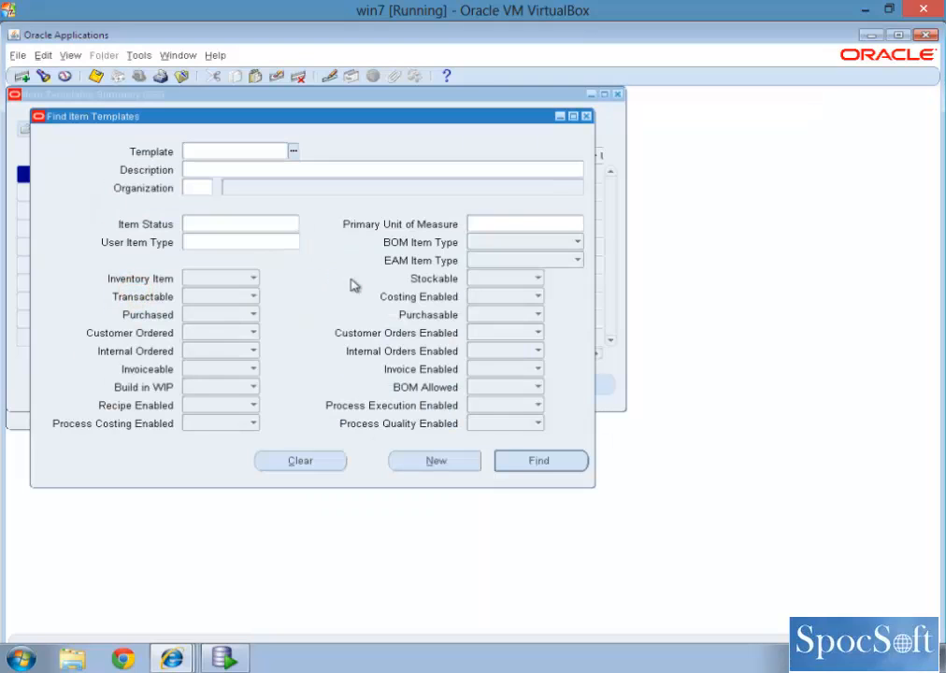
Step: Find the SpocSoft Template item template, examine its attribute values and close the template windows
text(spoc)
key(Tab)
key(Return)
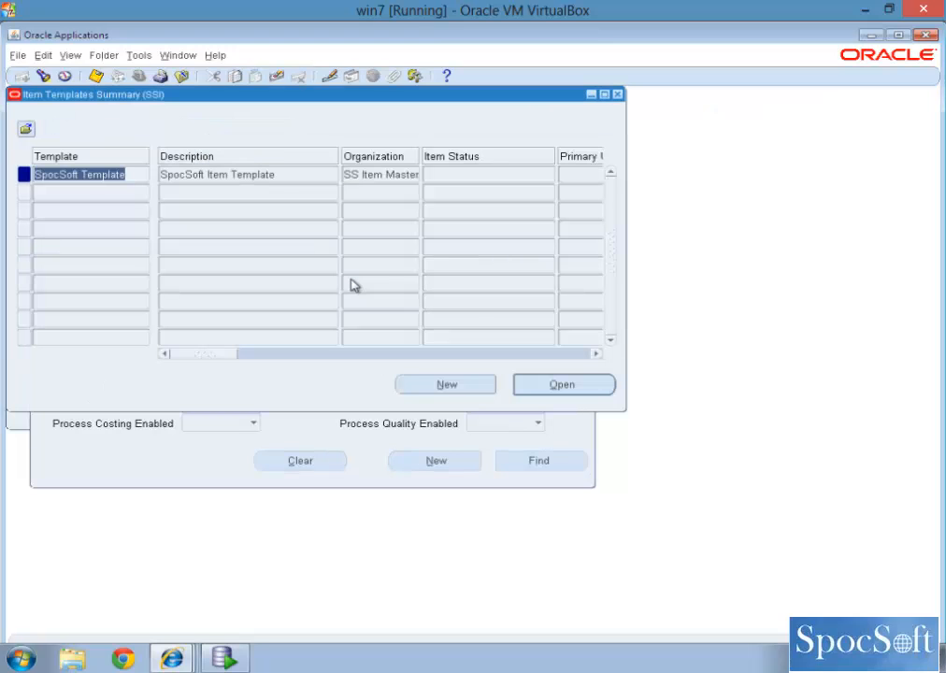
click(546, 382)
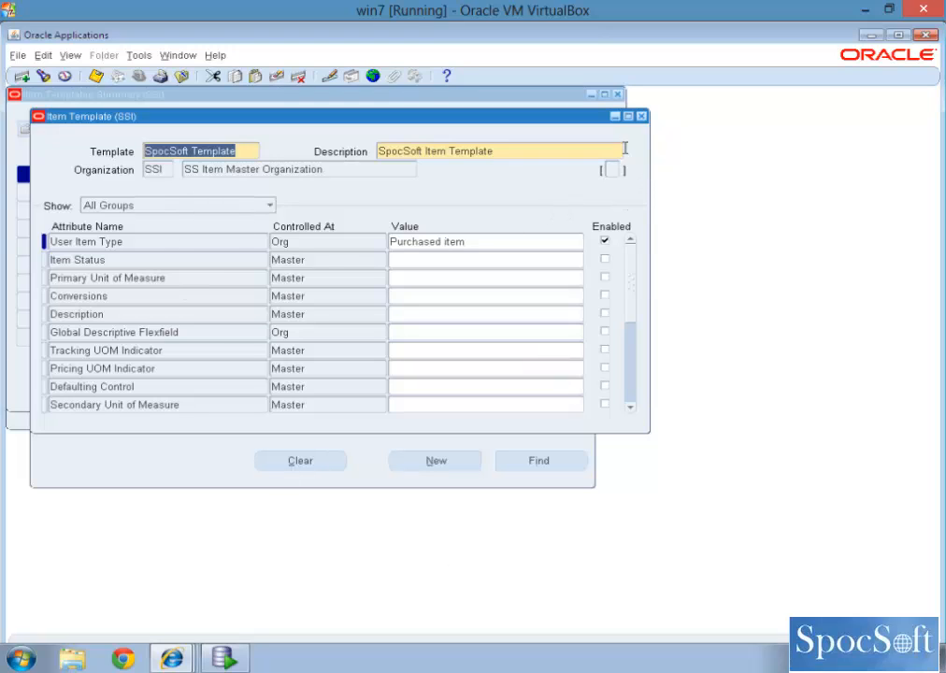
click(642, 116)
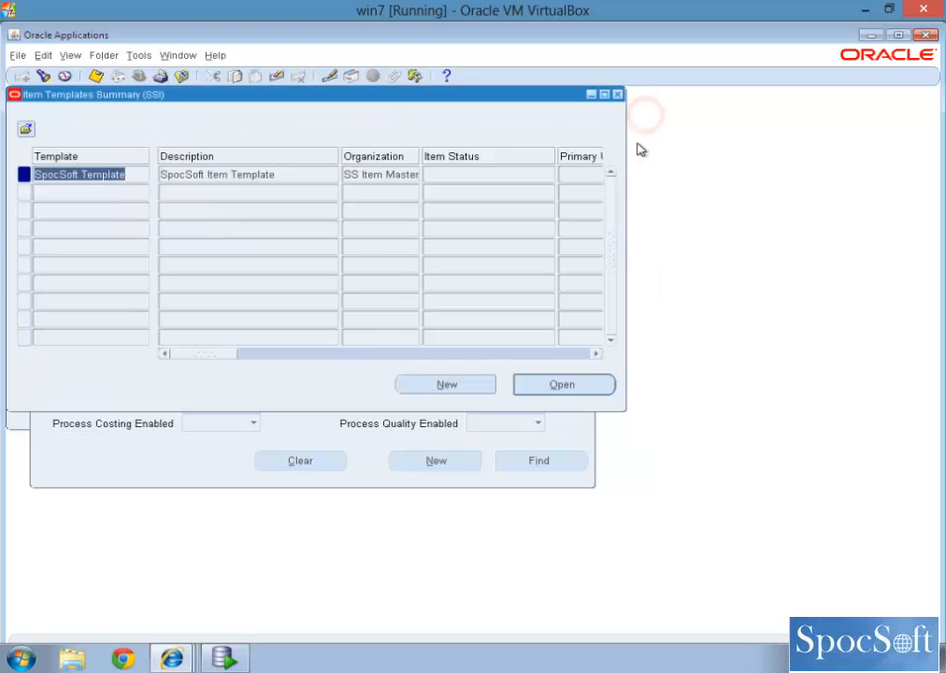
click(618, 96)
Step: Open the Master Items form and enter a new item Monitor with the description Monitor
click(38, 310)
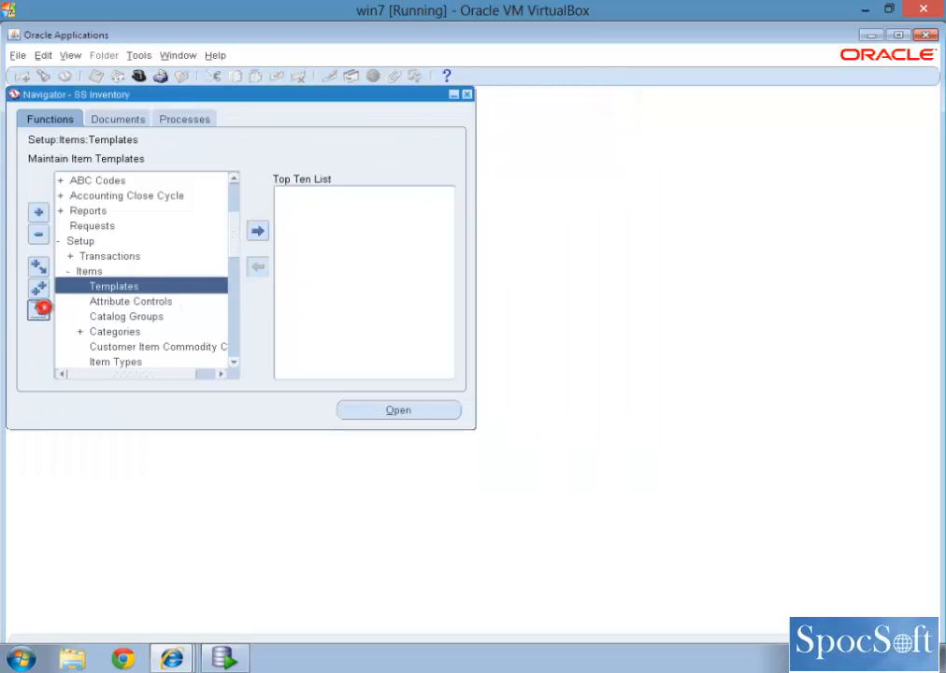
double_click(106, 226)
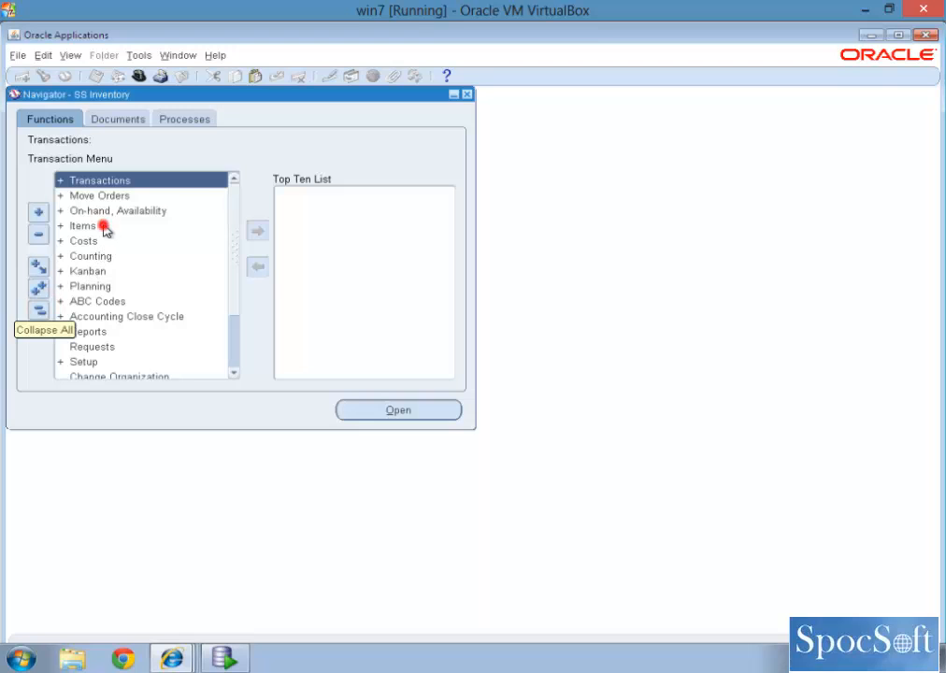
double_click(106, 240)
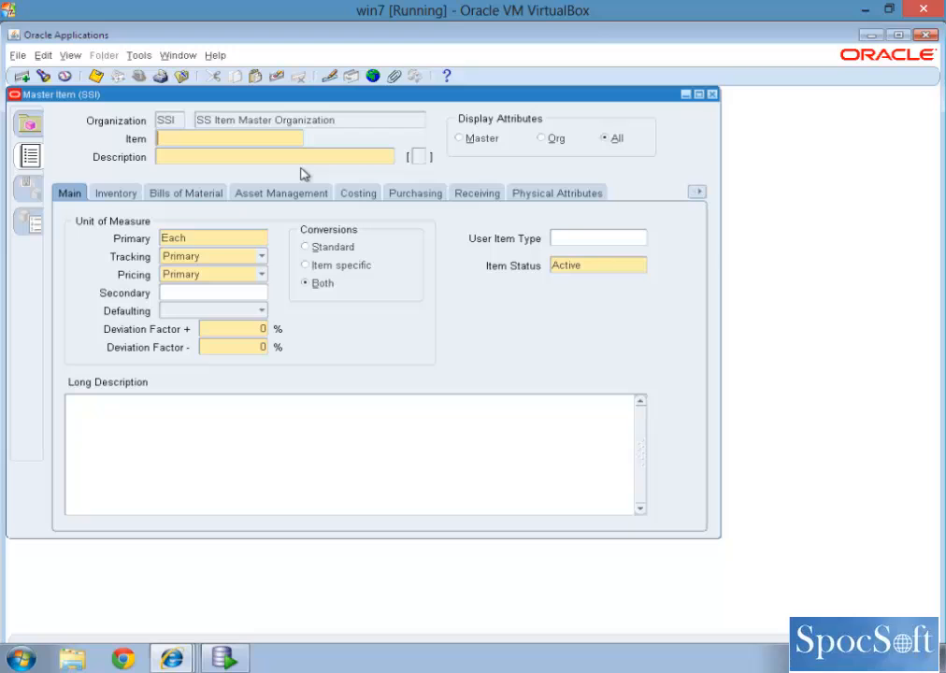
text(Monitor)
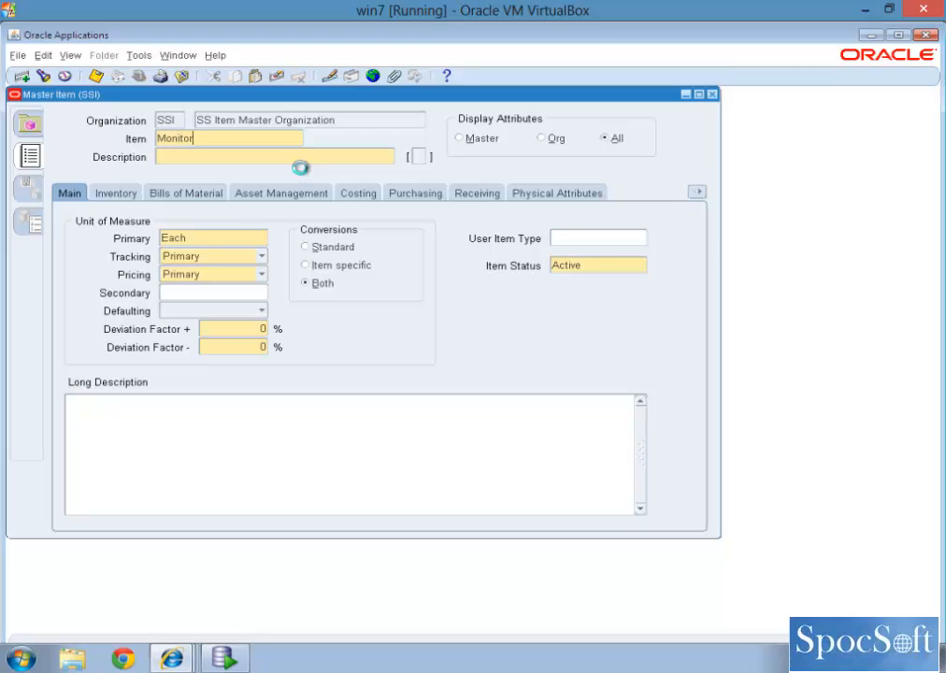
key(Tab)
text(Monitor)
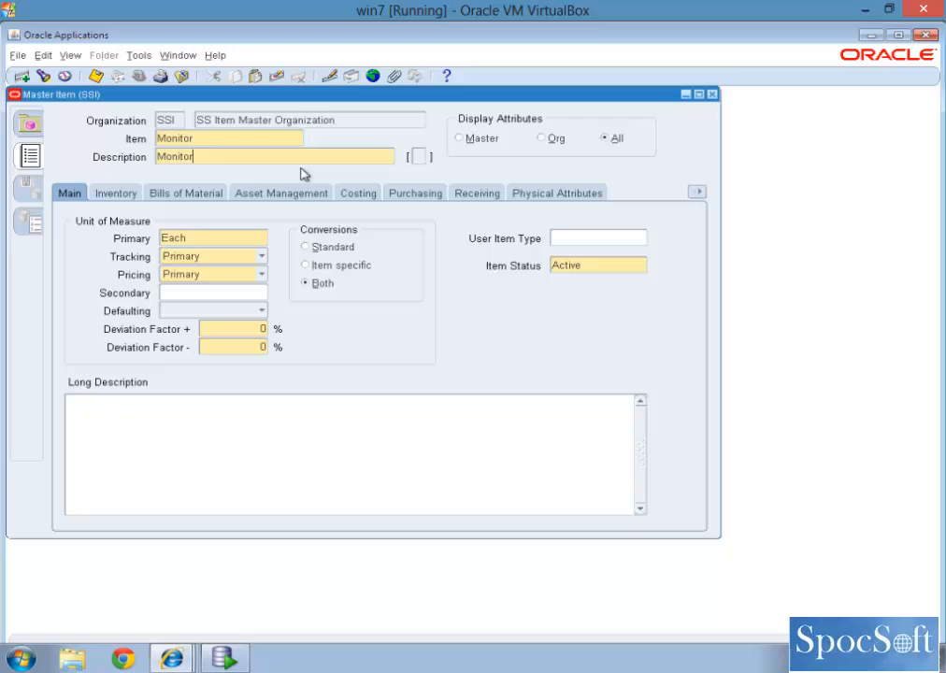
Step: Copy the attributes from the SpocSoft Template to the Monitor item
click(562, 243)
click(138, 55)
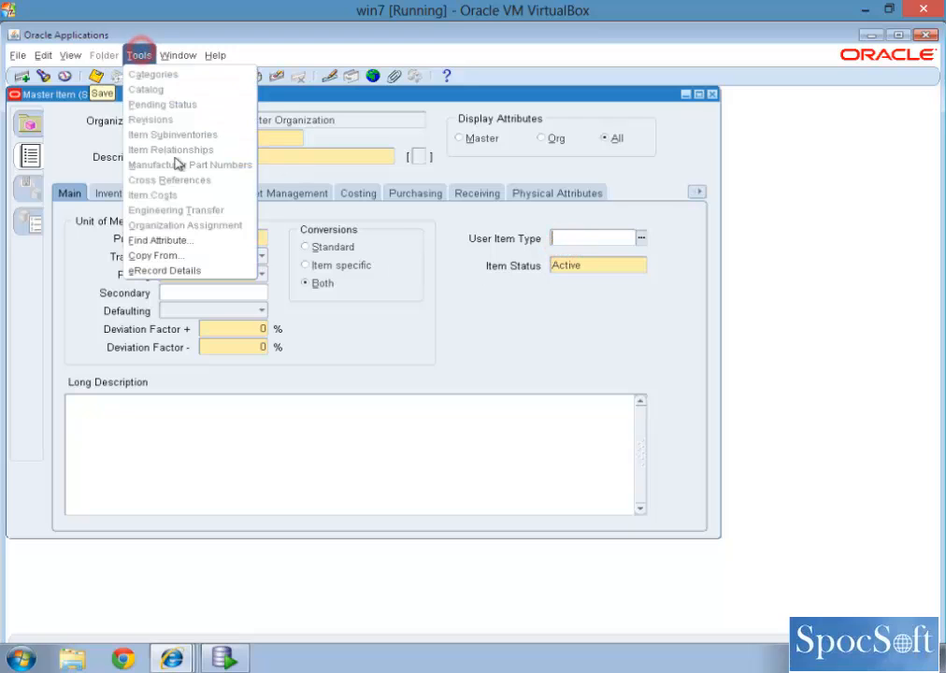
click(168, 255)
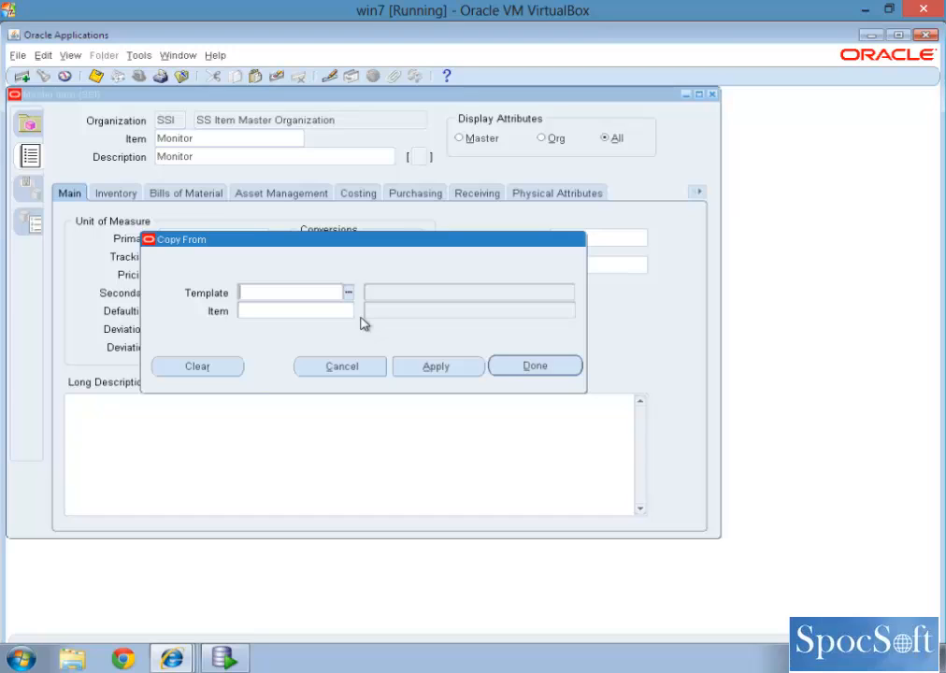
text(spoc)
key(Tab)
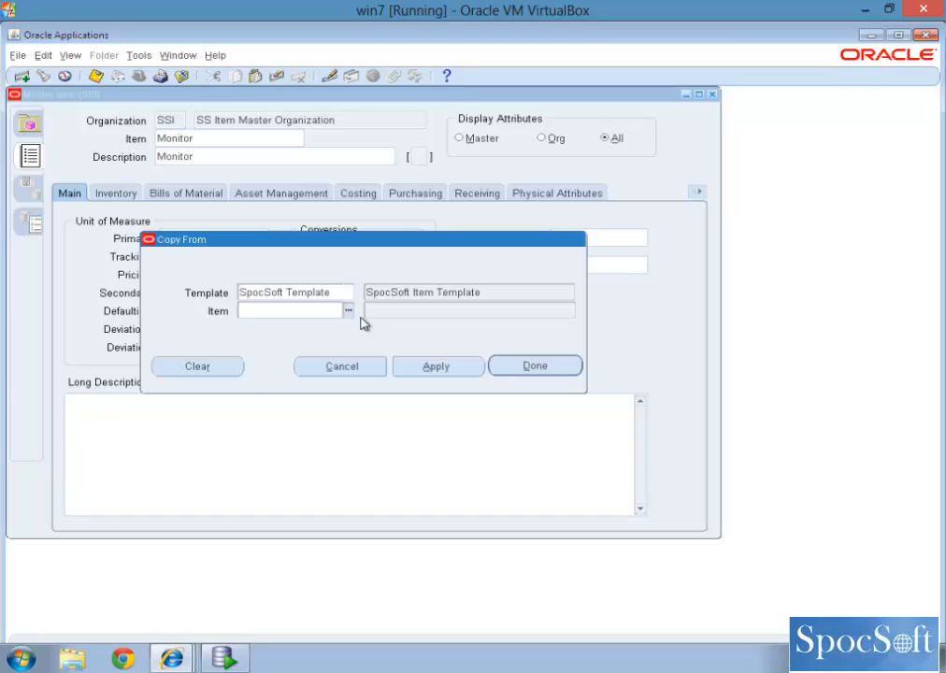
click(468, 374)
click(537, 372)
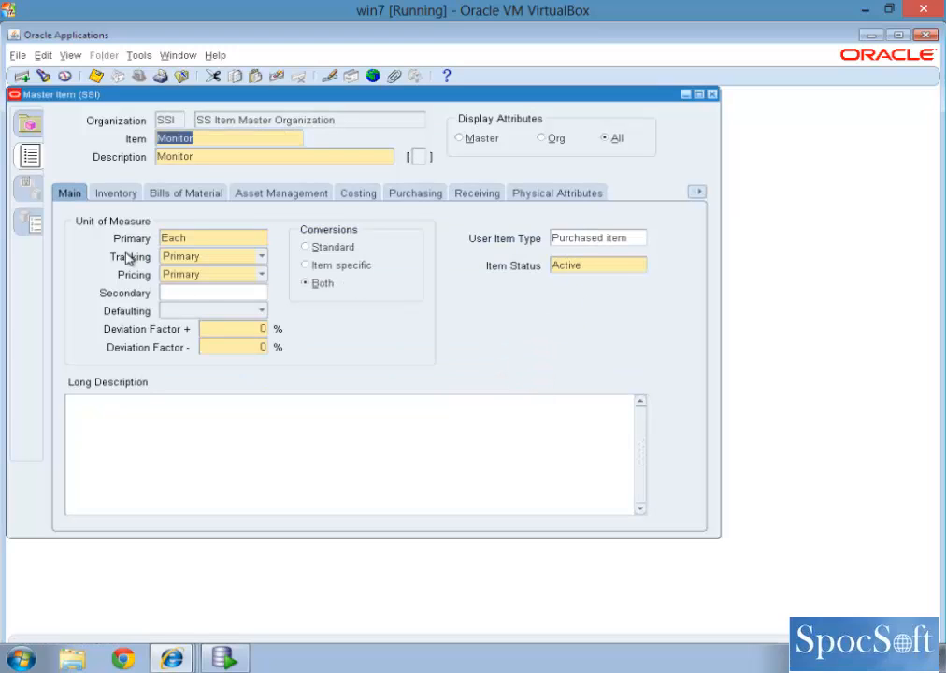
Step: Examine the Monitor item's inventory, bills of material and purchasing attributes
click(117, 194)
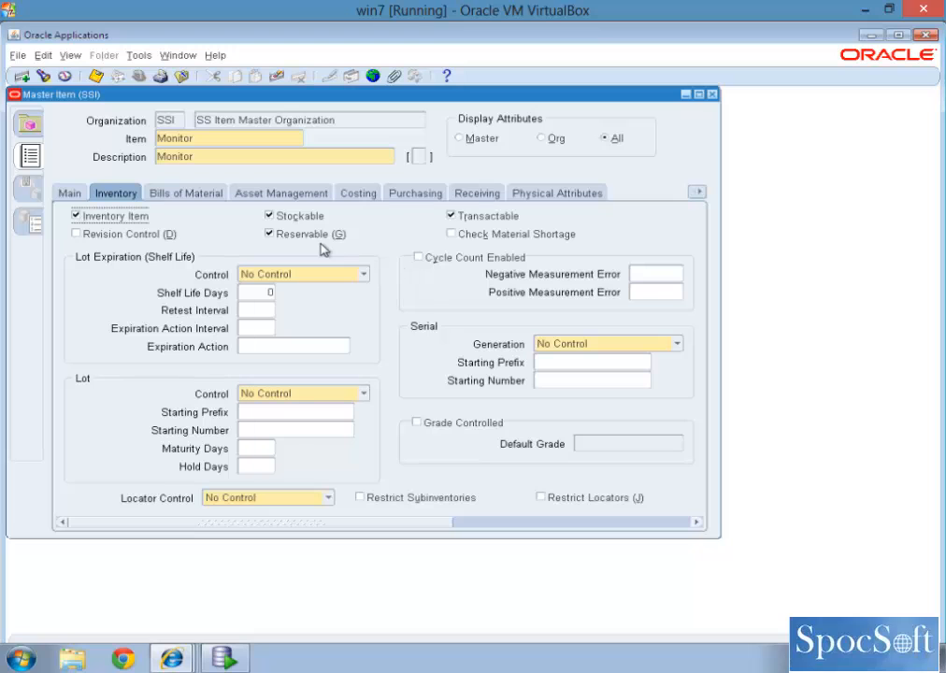
click(207, 193)
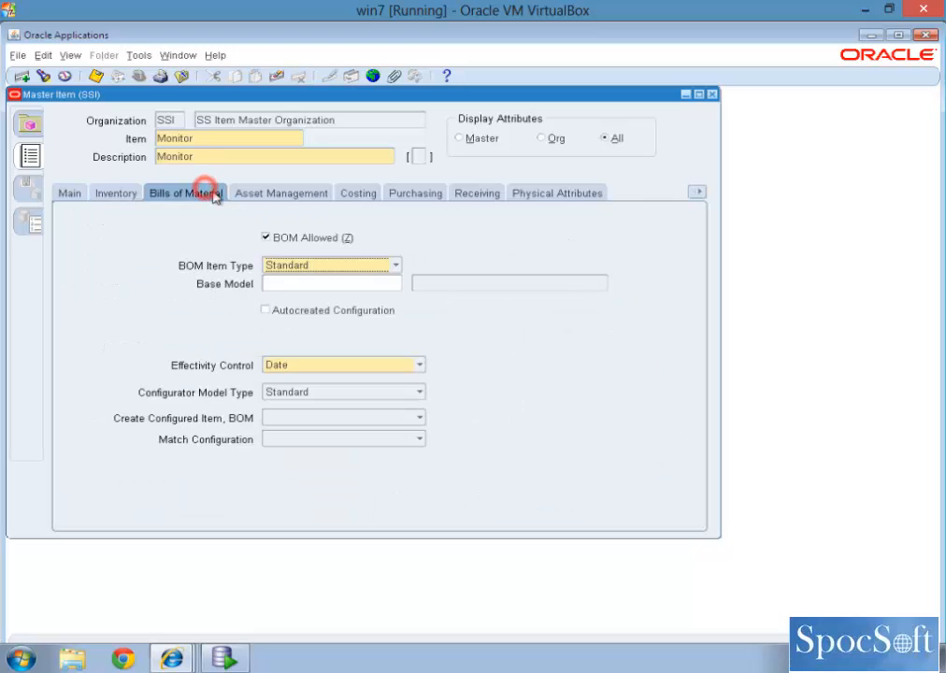
click(408, 195)
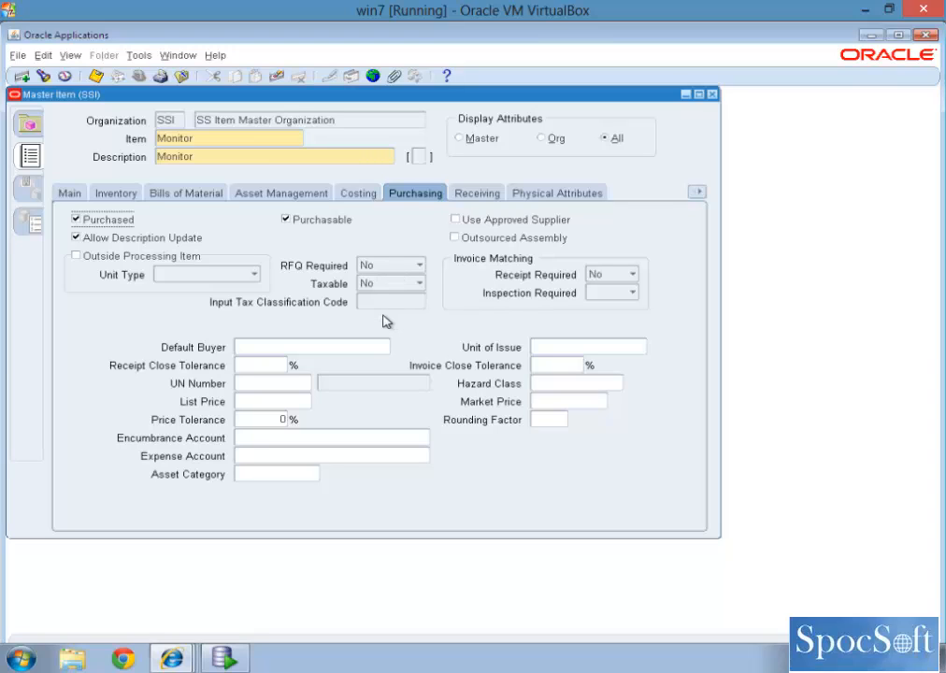
Step: Set the Monitor item's purchasing List Price to 150 and save the item
click(269, 401)
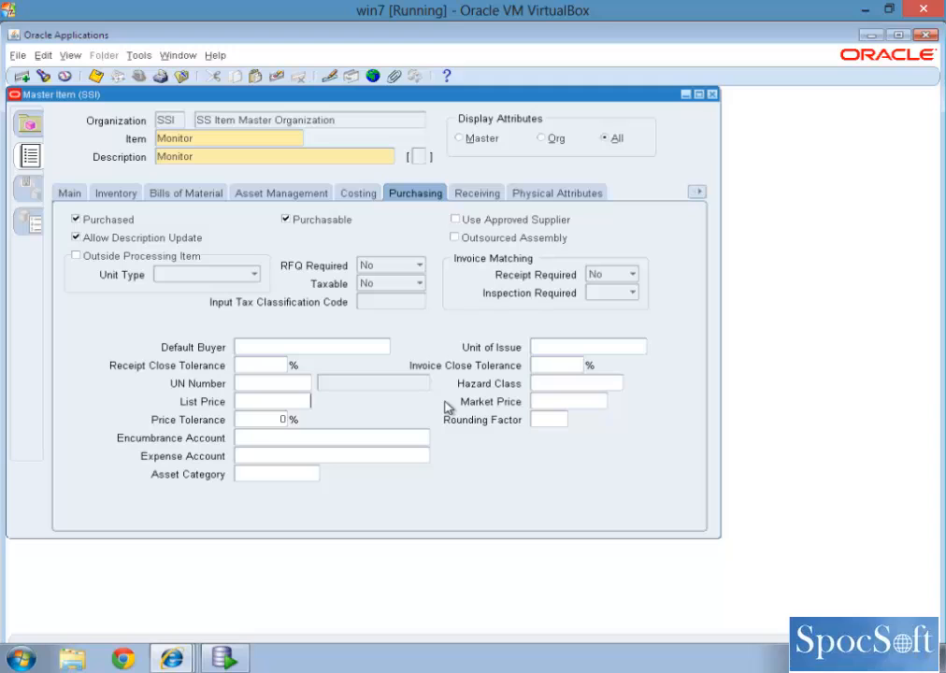
text(150)
key(Tab)
click(135, 55)
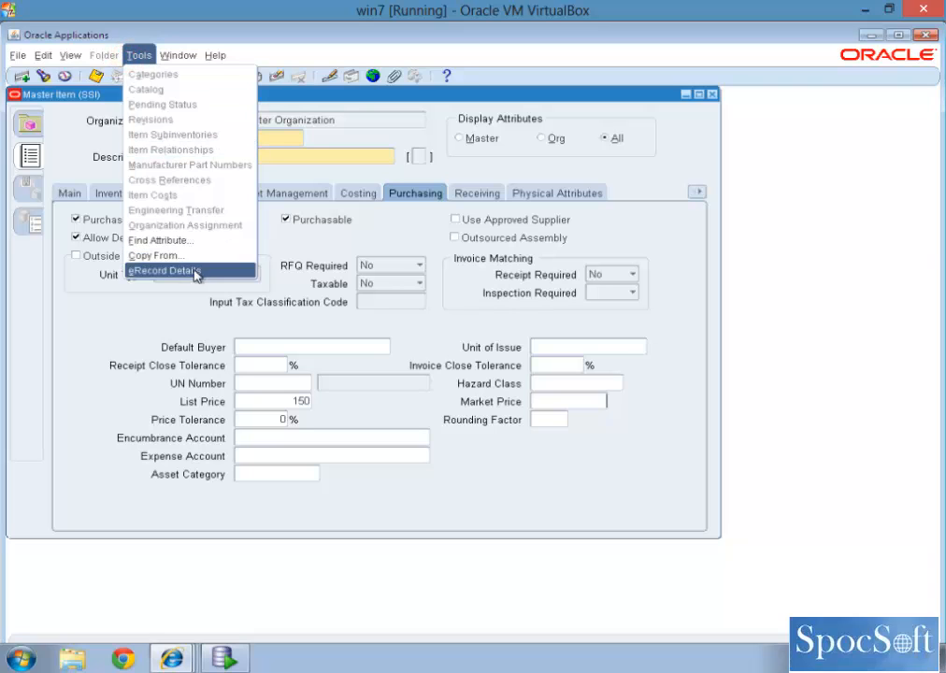
click(404, 344)
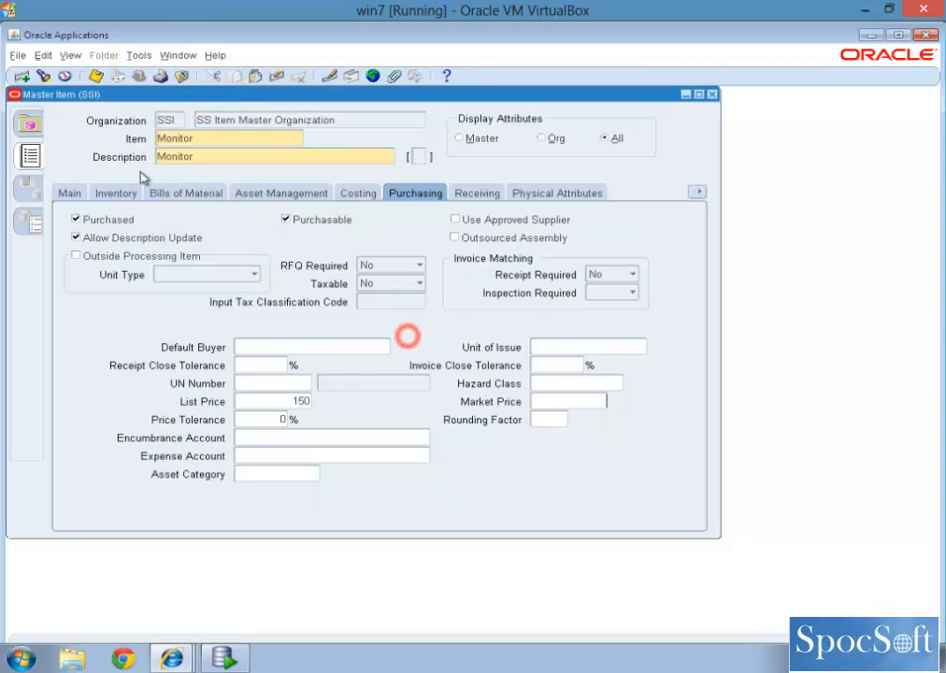
click(93, 76)
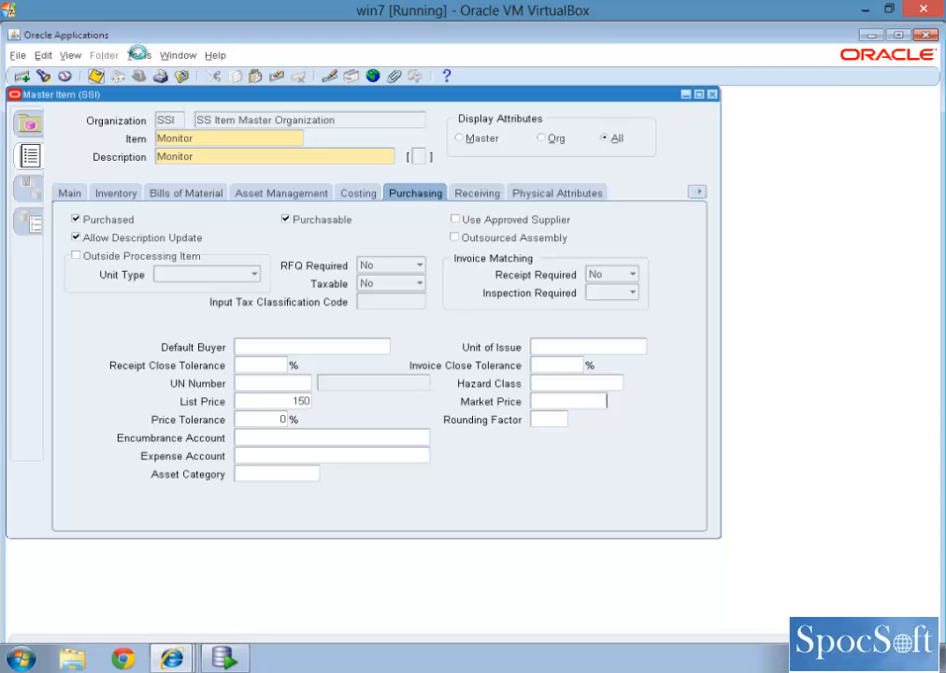
Step: Examine the Monitor item's category assignments, including the Purchasing and Inv.Items category sets, and close them
click(138, 56)
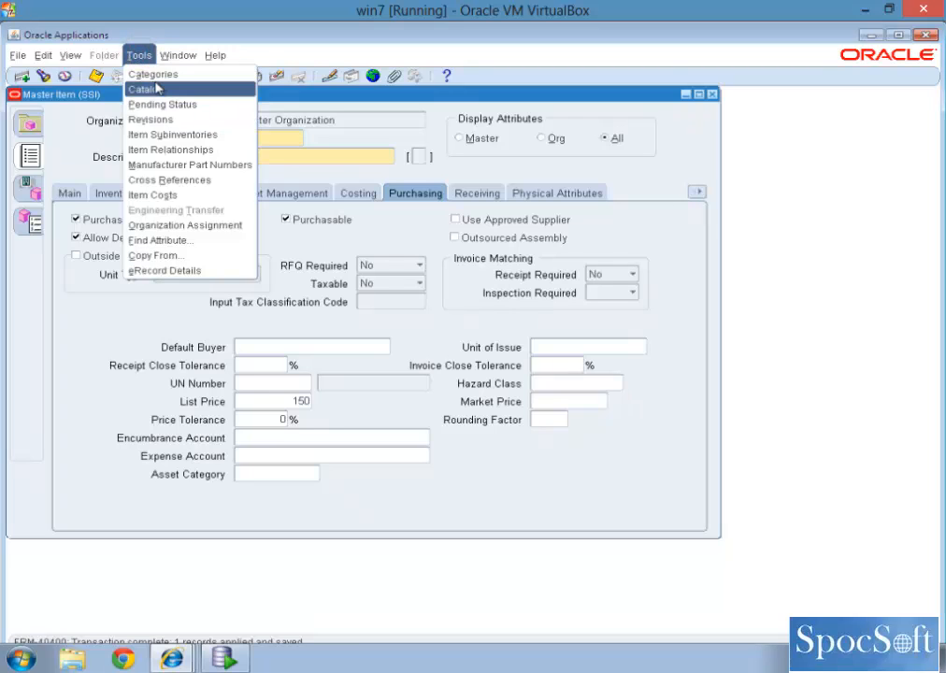
click(153, 77)
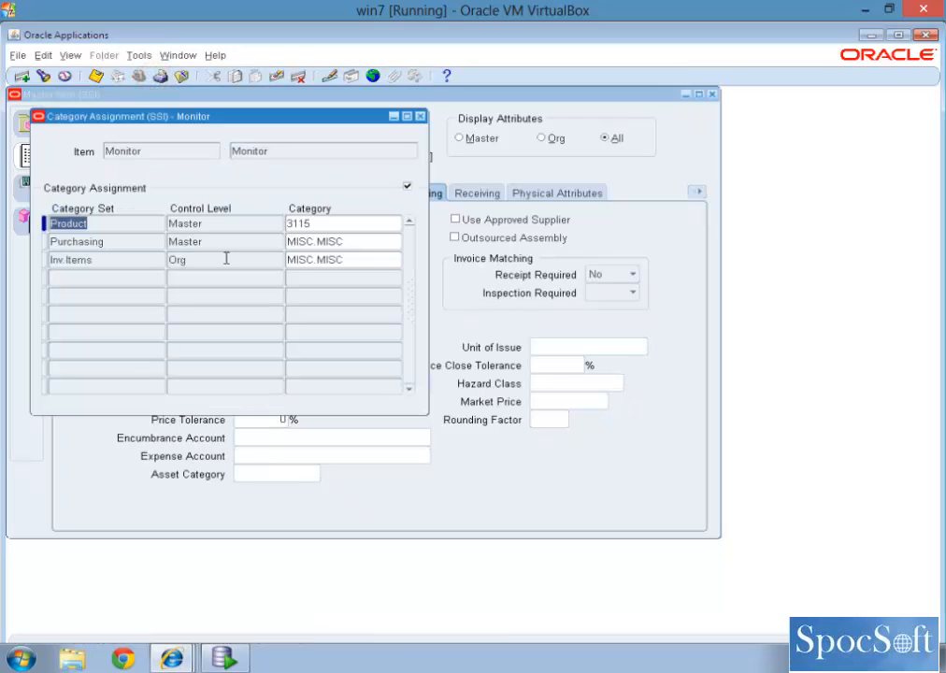
click(244, 243)
click(235, 259)
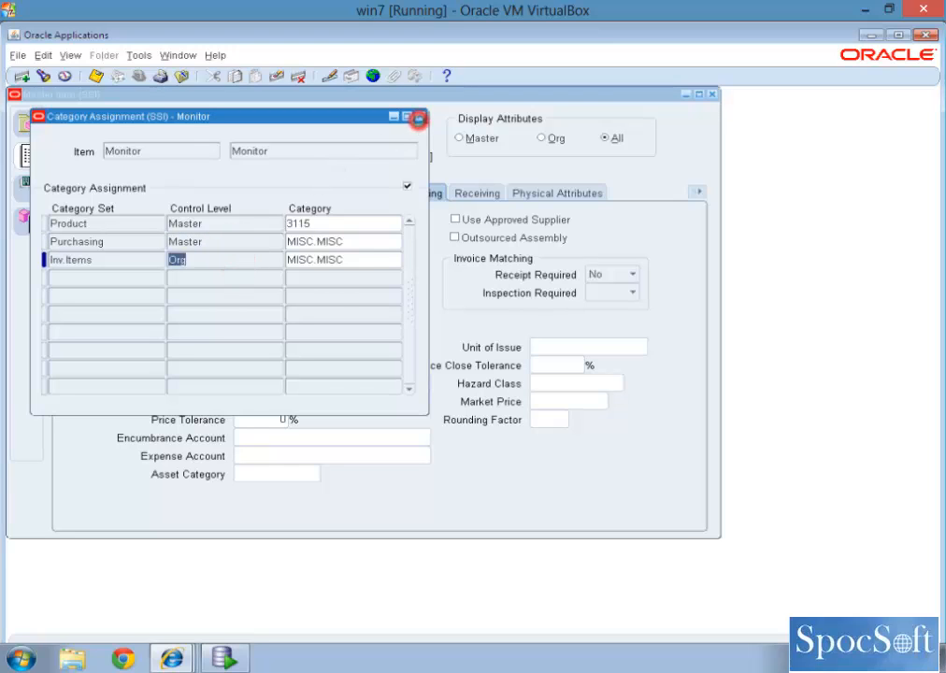
click(421, 116)
Step: Check the Monitor item's organization assignment, save the record and close the Master Item form
click(137, 57)
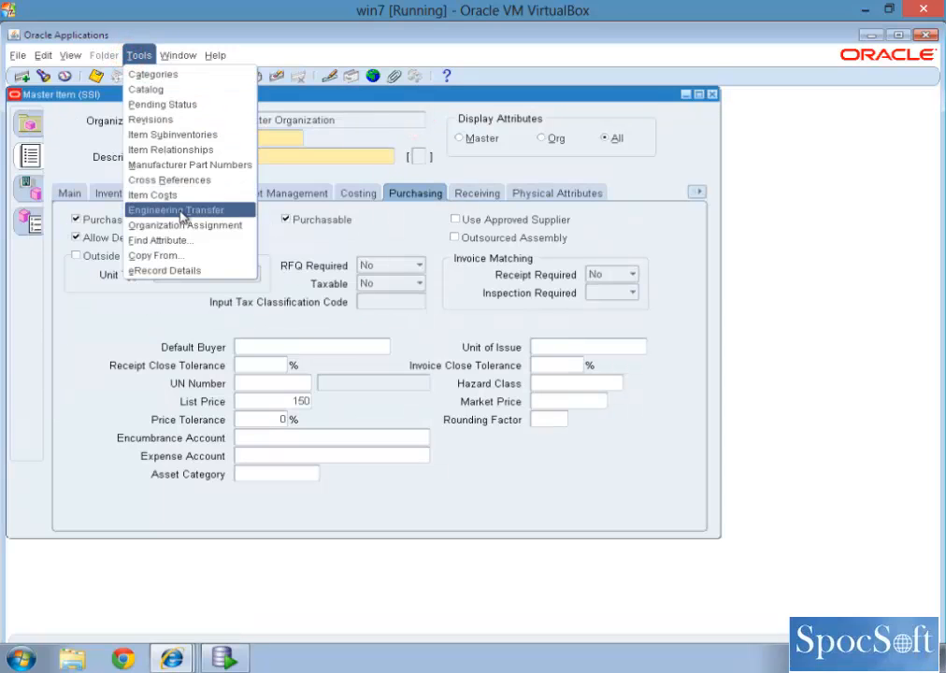
click(182, 228)
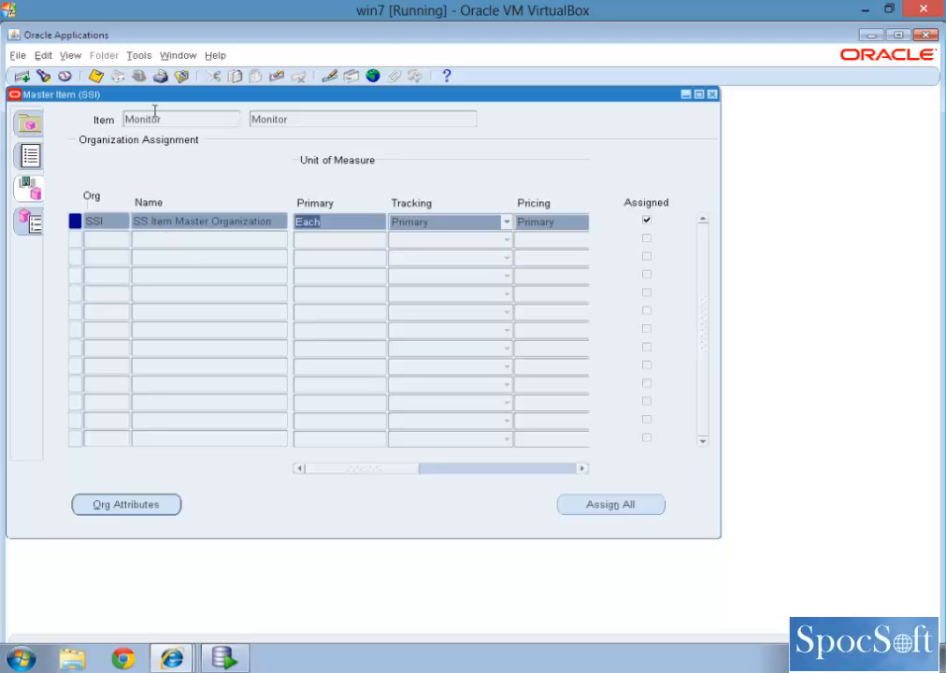
click(95, 75)
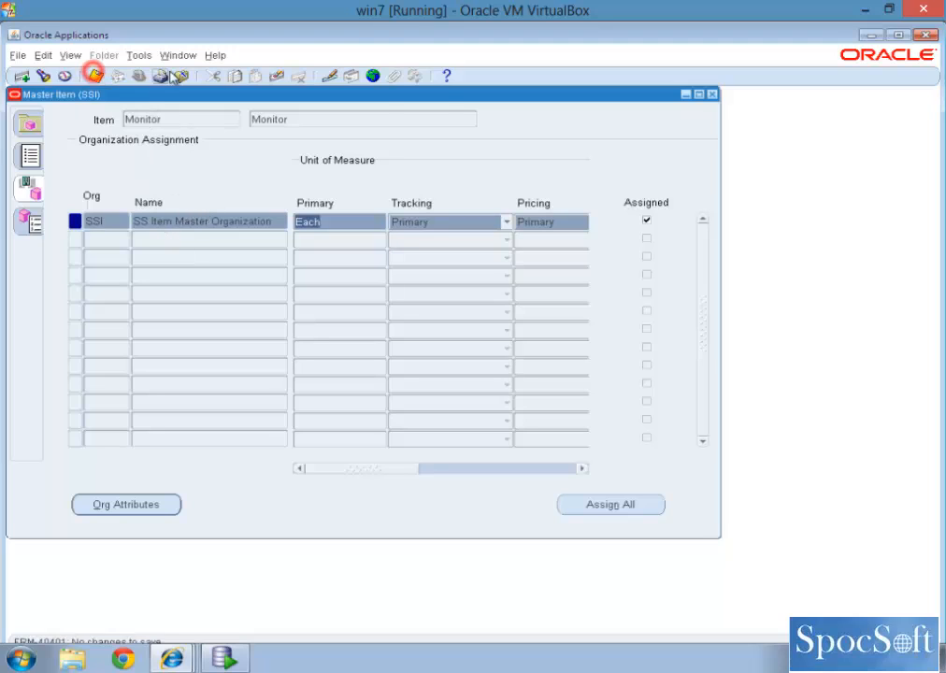
click(711, 95)
Step: Reopen the Master Items form and query the item Monitor
double_click(124, 241)
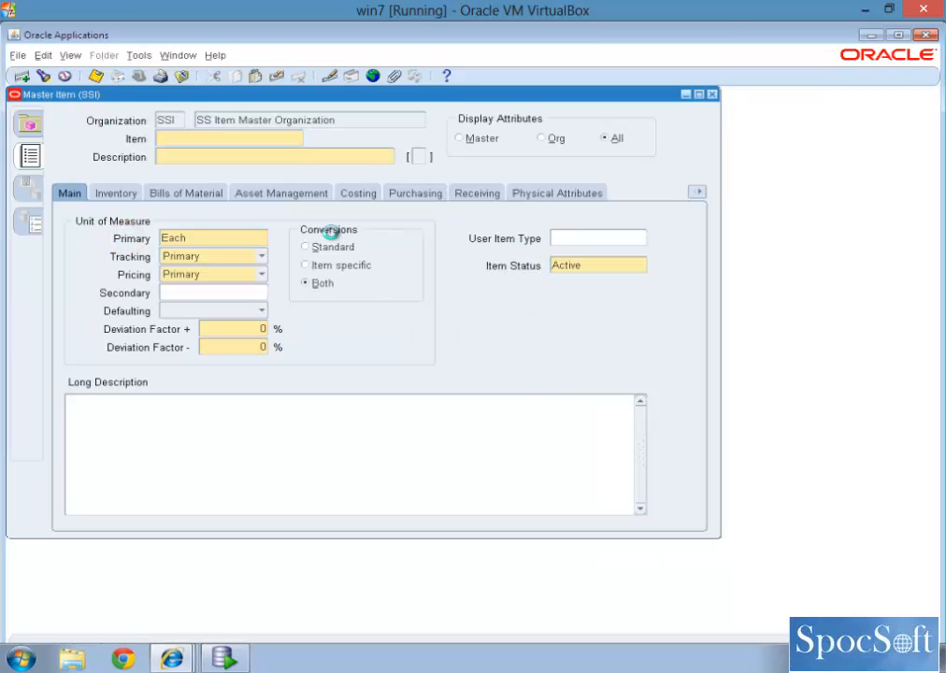
key(F11)
text(Mon)
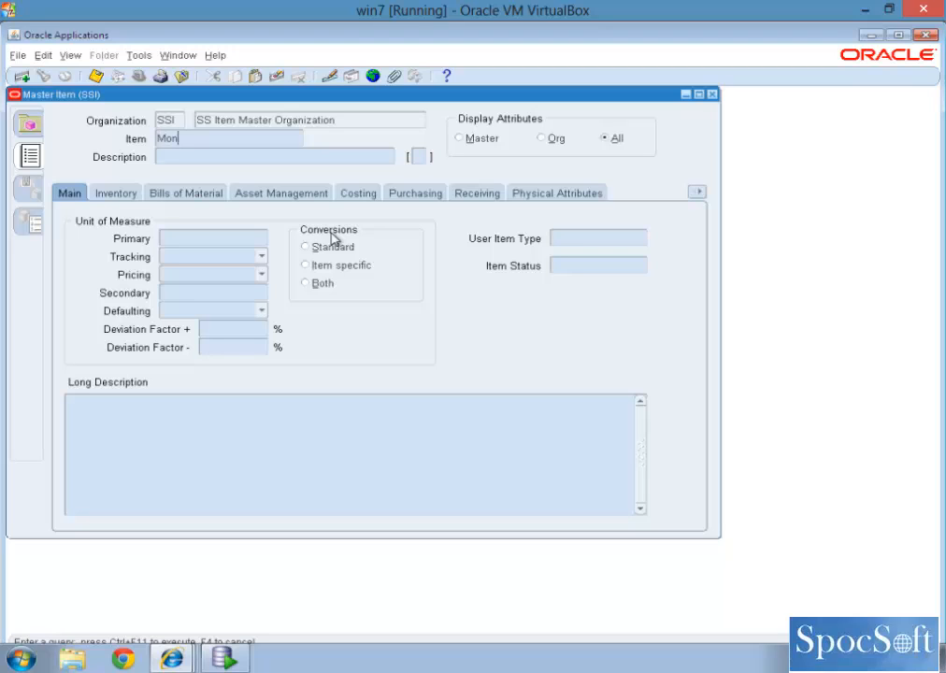
text(itor)
key(ctrl+F11)
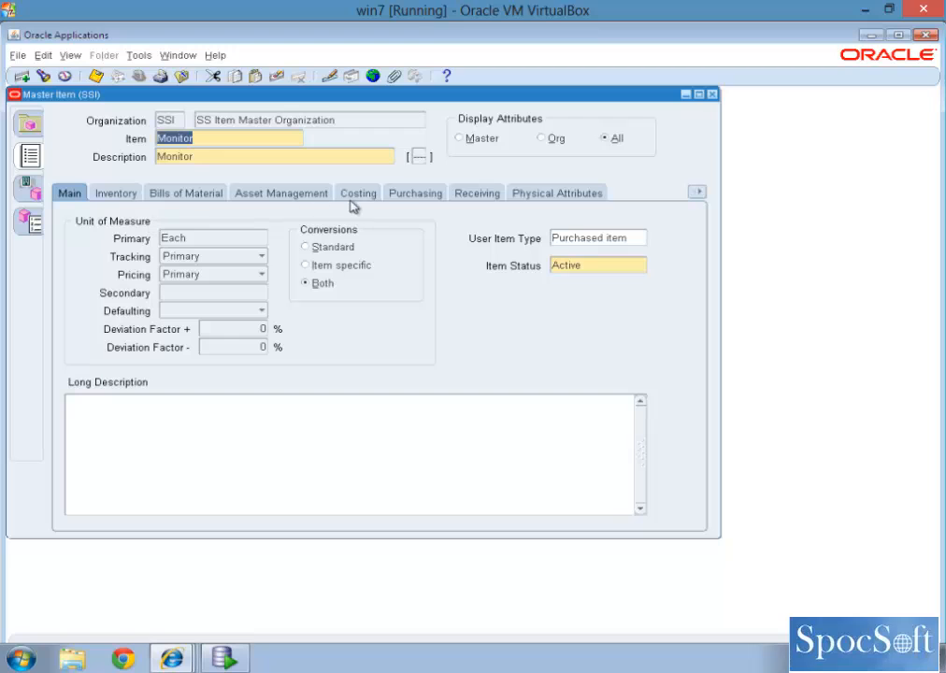
Step: Try setting the Monitor item's purchasing Taxable attribute to Yes to enable its Input Tax Classification Code, and set it back to No
click(394, 194)
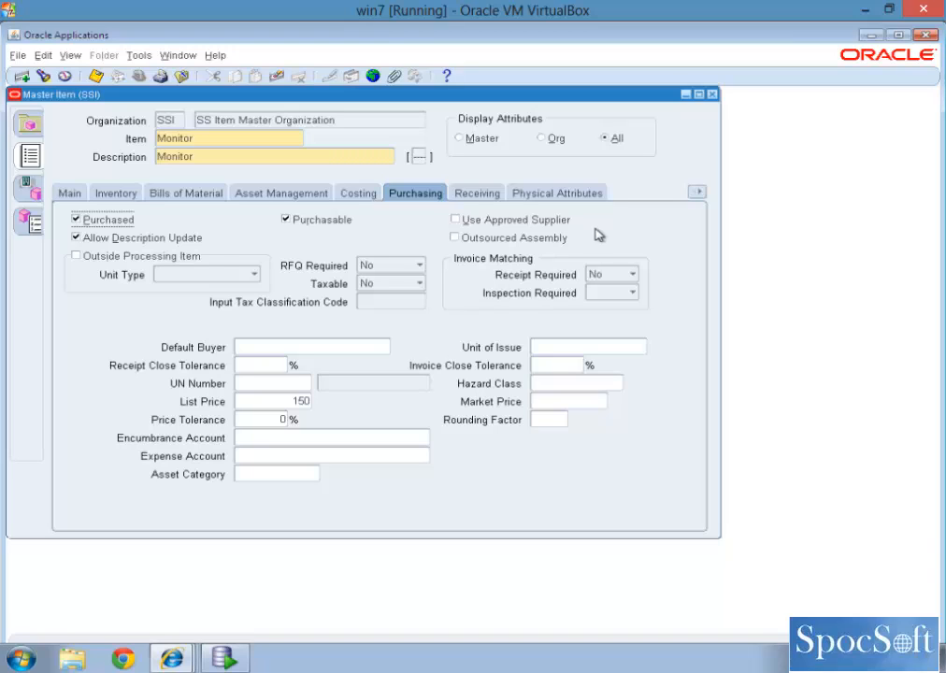
click(398, 289)
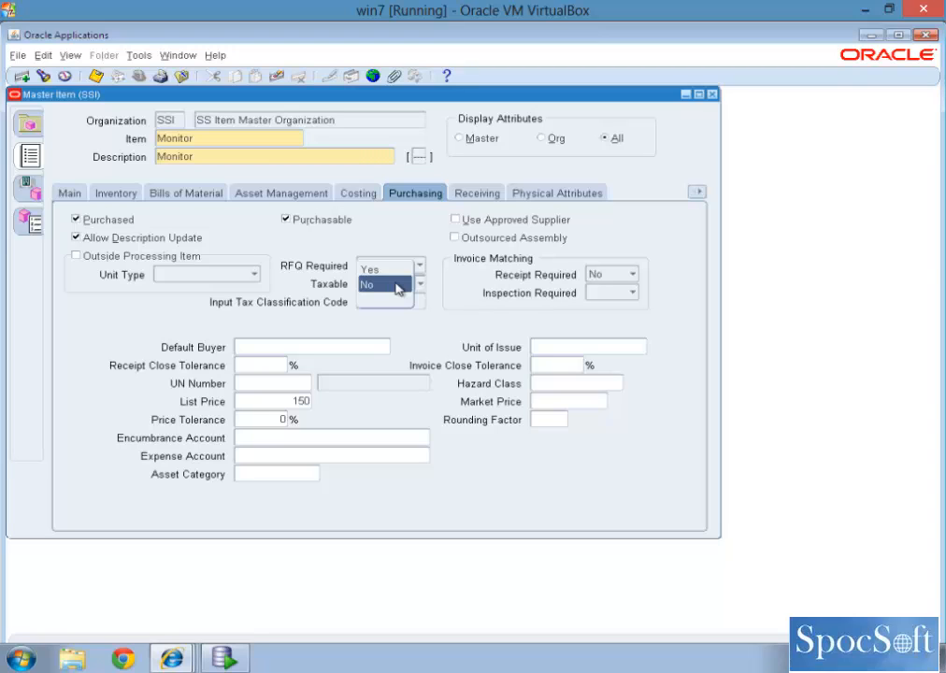
click(379, 269)
click(390, 308)
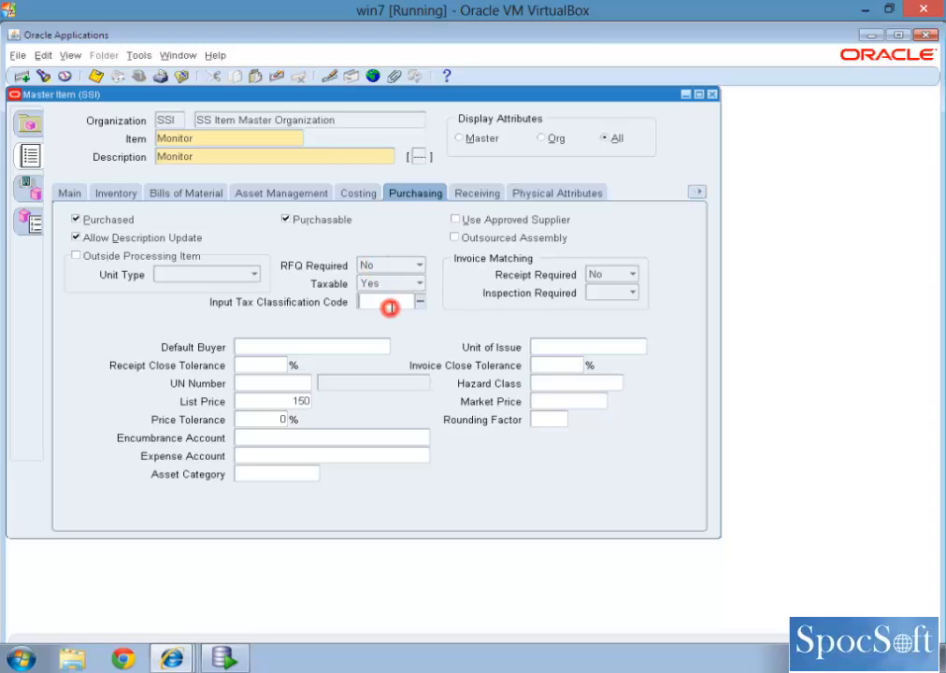
click(389, 283)
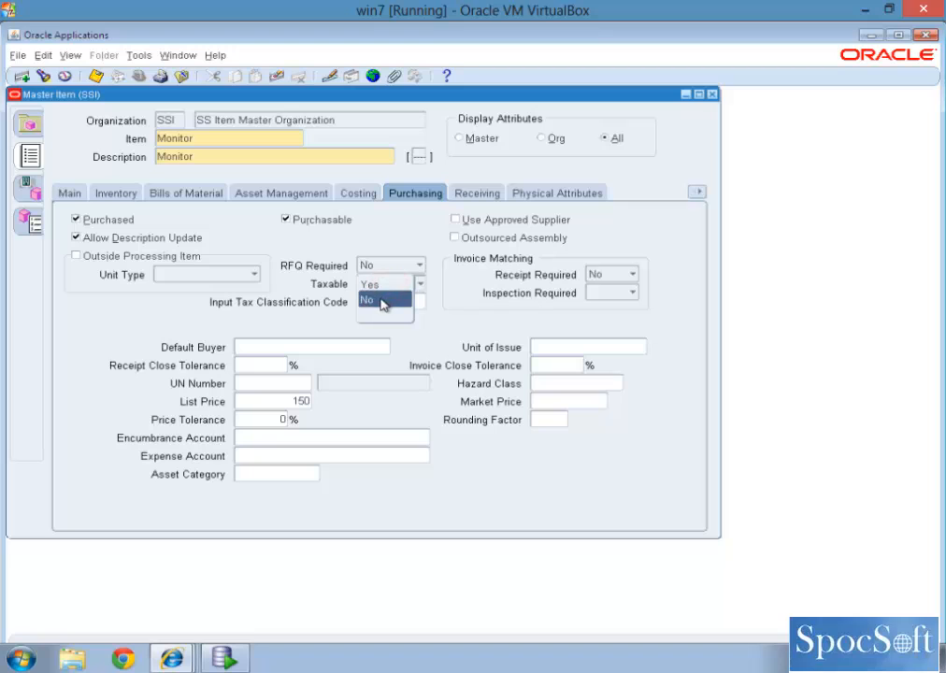
click(380, 300)
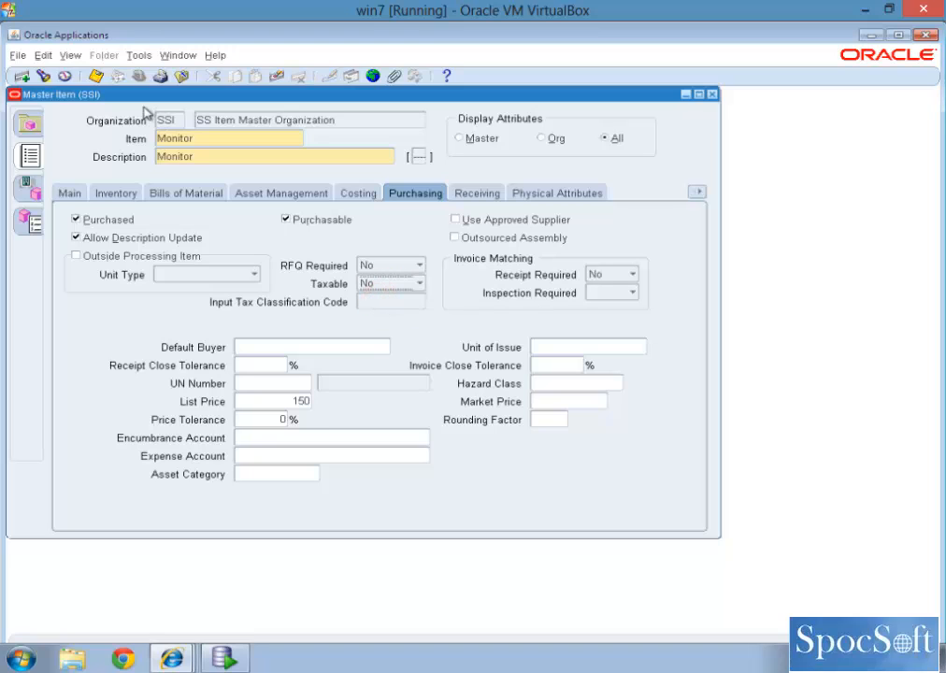
Step: Review the Monitor item's category assignments once more and close them
click(139, 55)
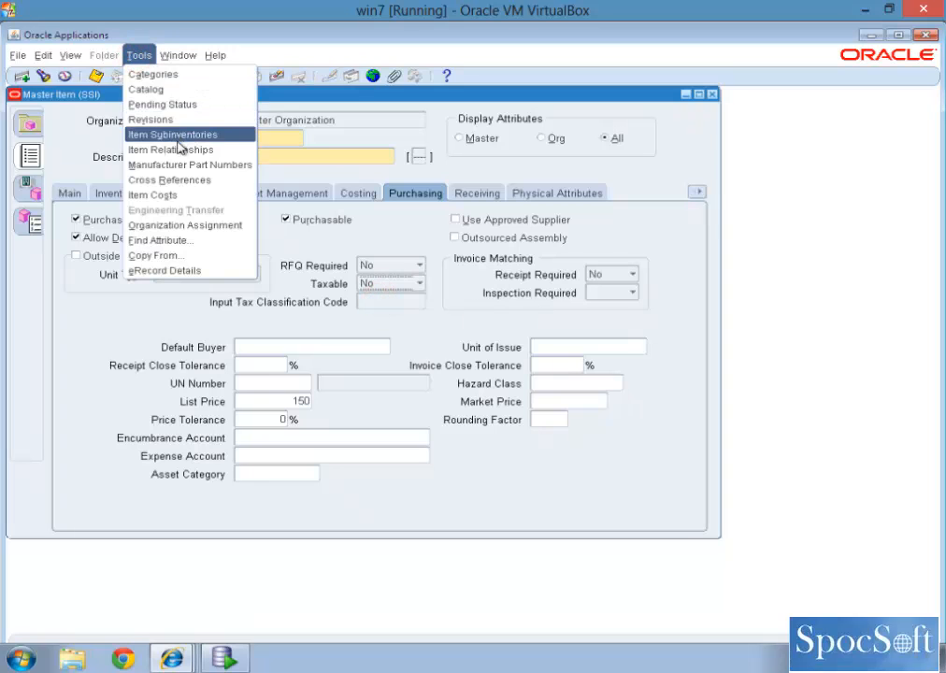
click(140, 75)
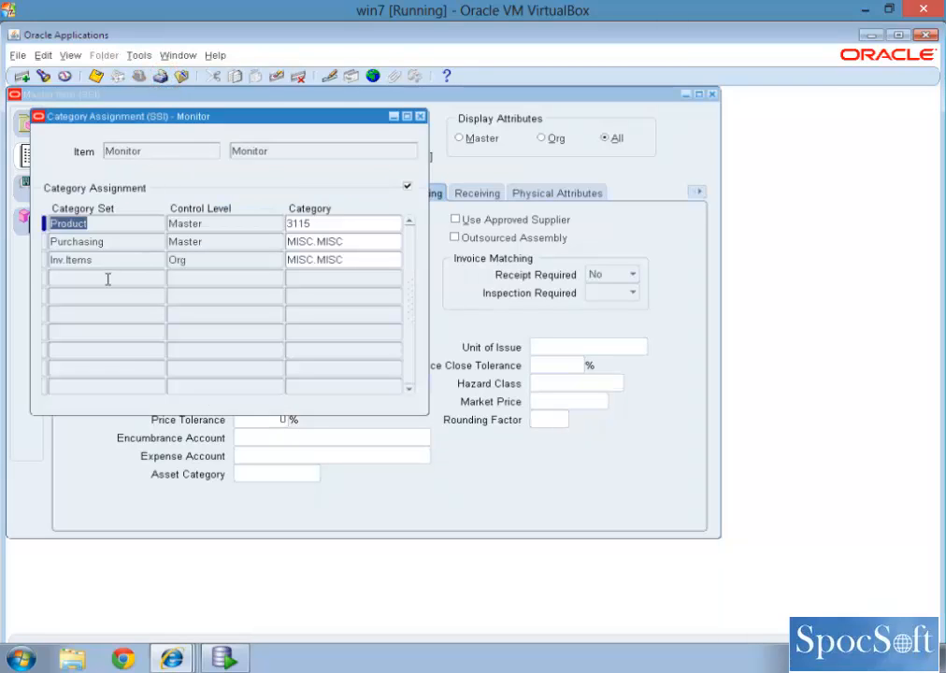
click(420, 116)
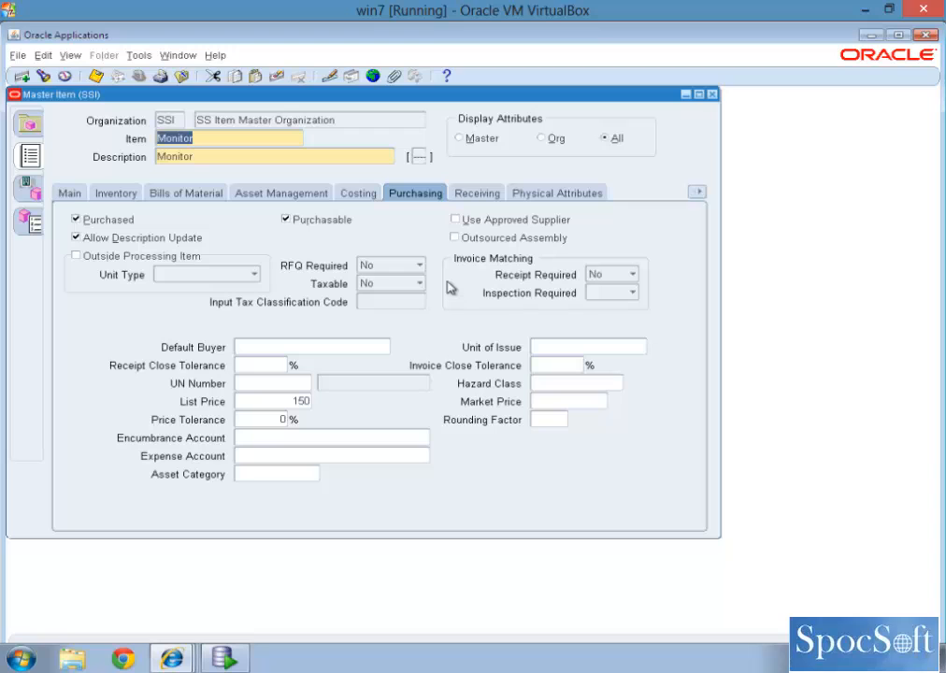
Step: Examine the available Output Tax Classification Codes in the Monitor item's invoicing attributes without choosing one, and return to the main attributes
click(696, 192)
click(624, 416)
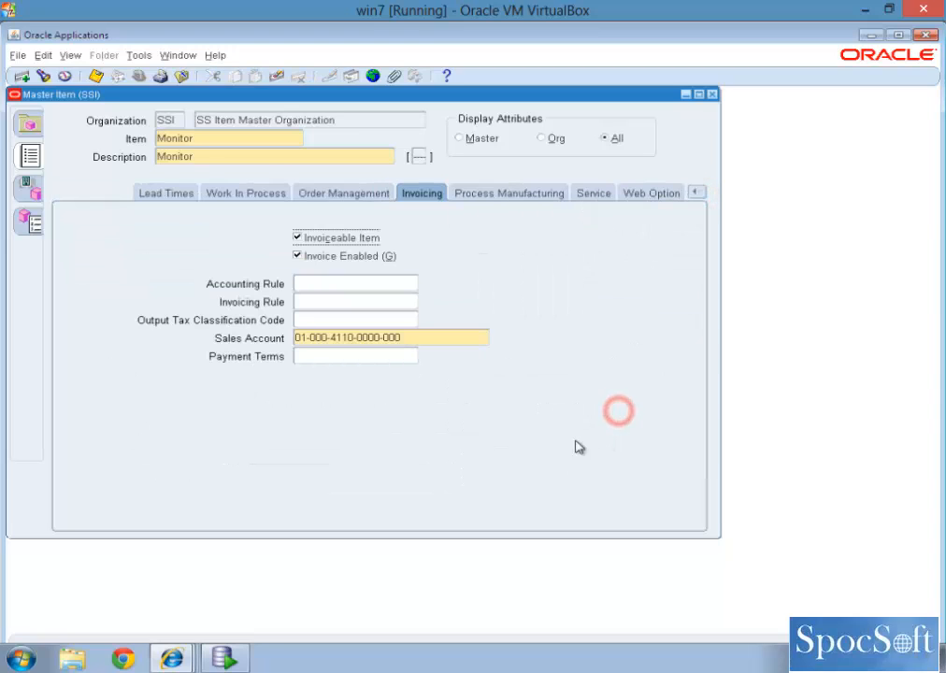
click(311, 319)
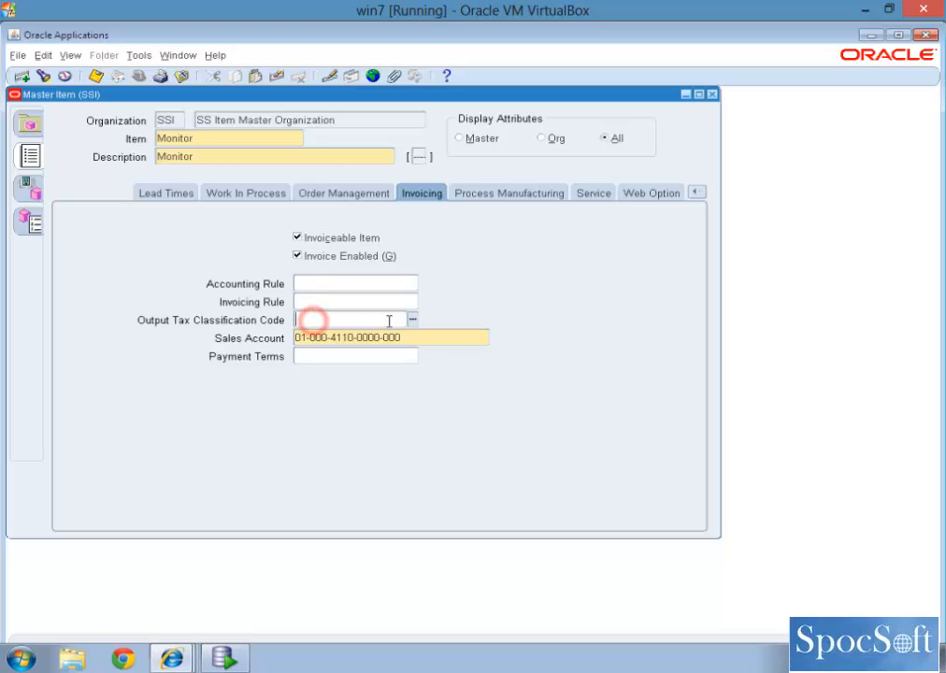
click(417, 320)
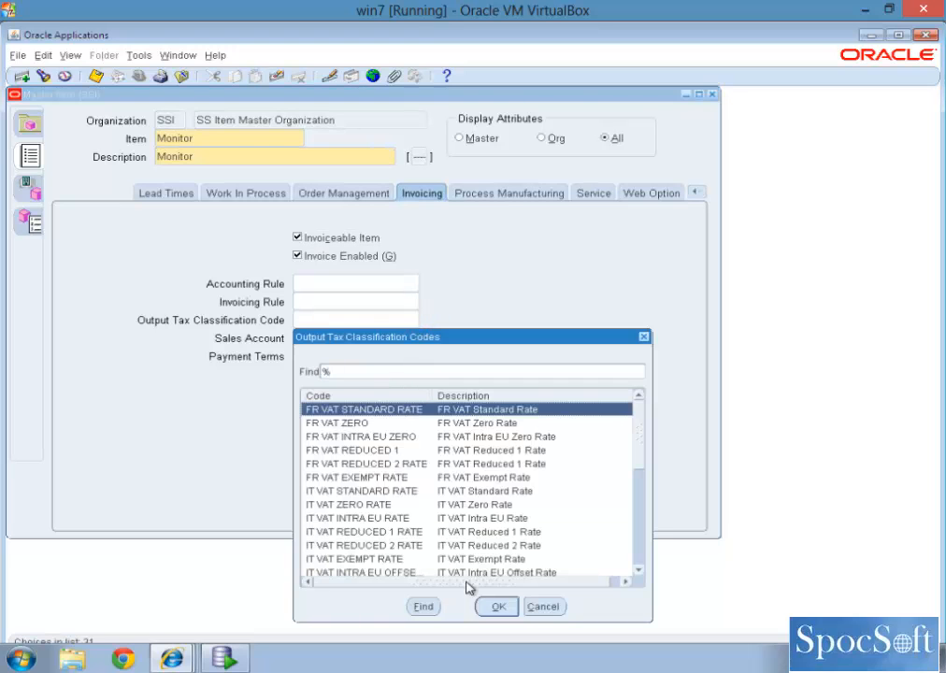
click(544, 607)
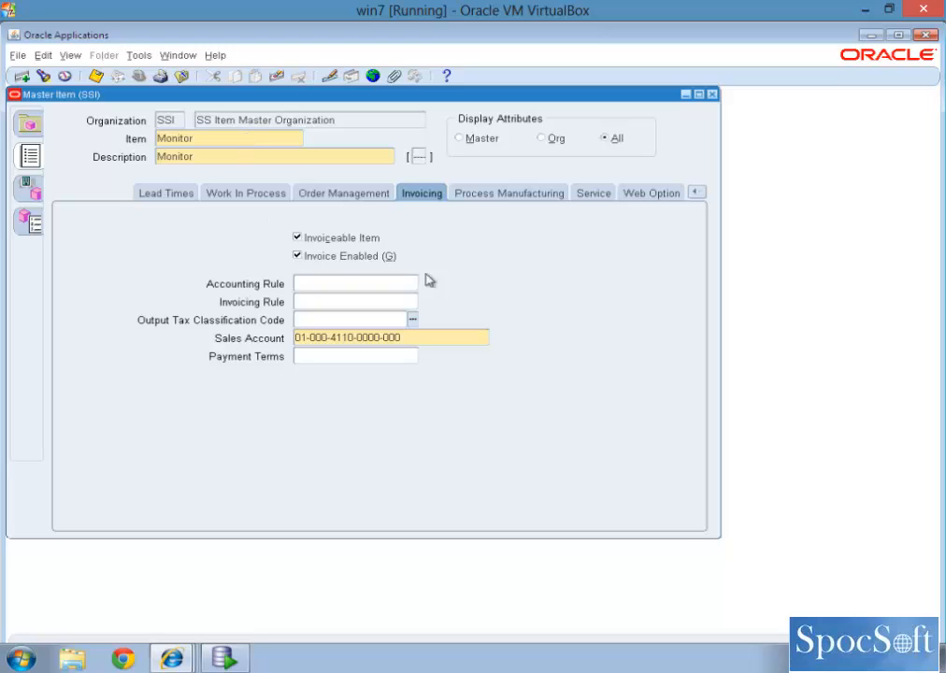
click(696, 194)
click(637, 211)
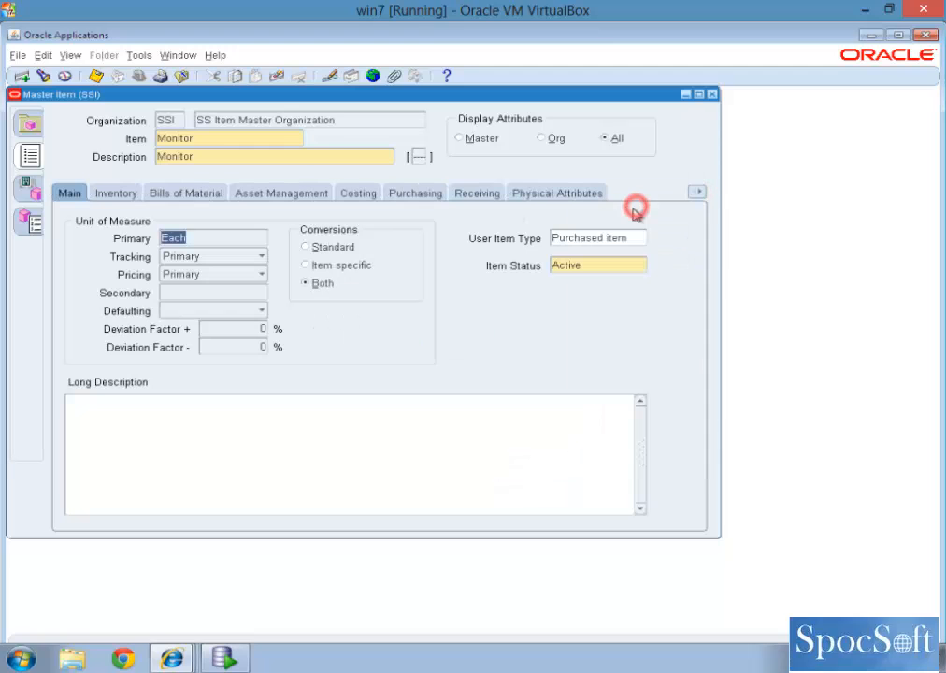